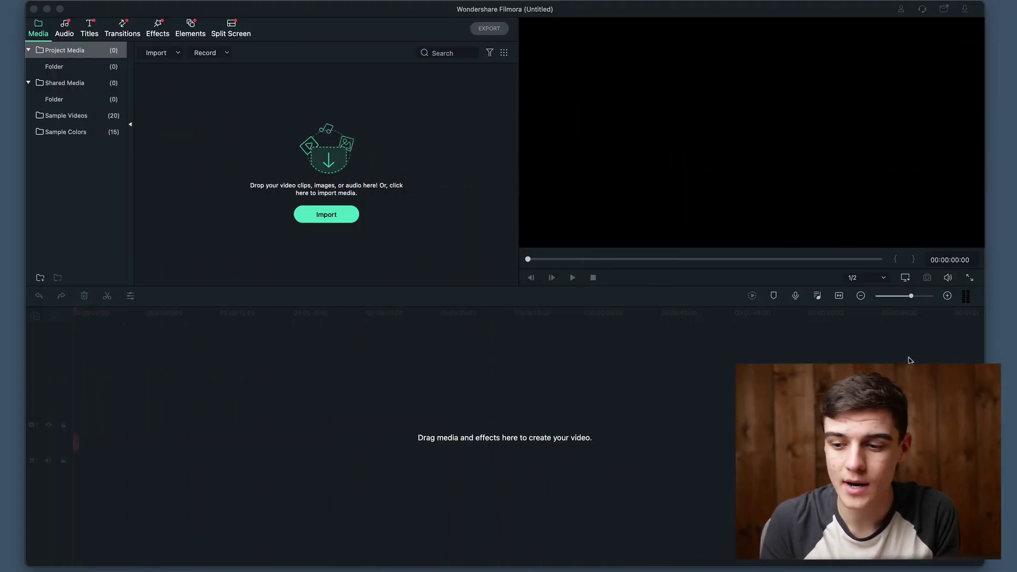
Step: Drag P1111384.MP4 from Finder into the project media library
drag(1012, 324, 349, 174)
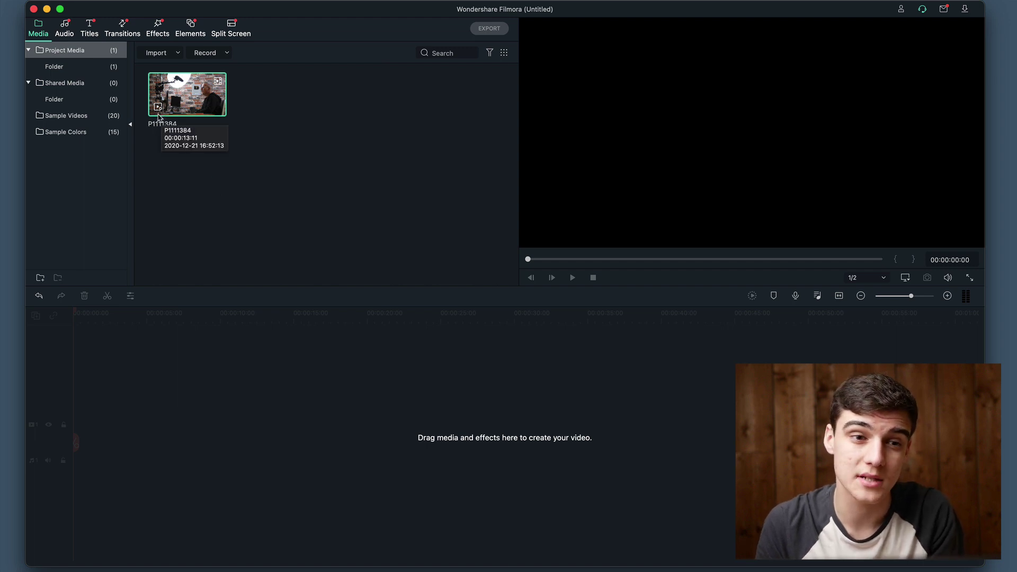
Step: Import P1111383.MP4 through Import Media Files
click(178, 53)
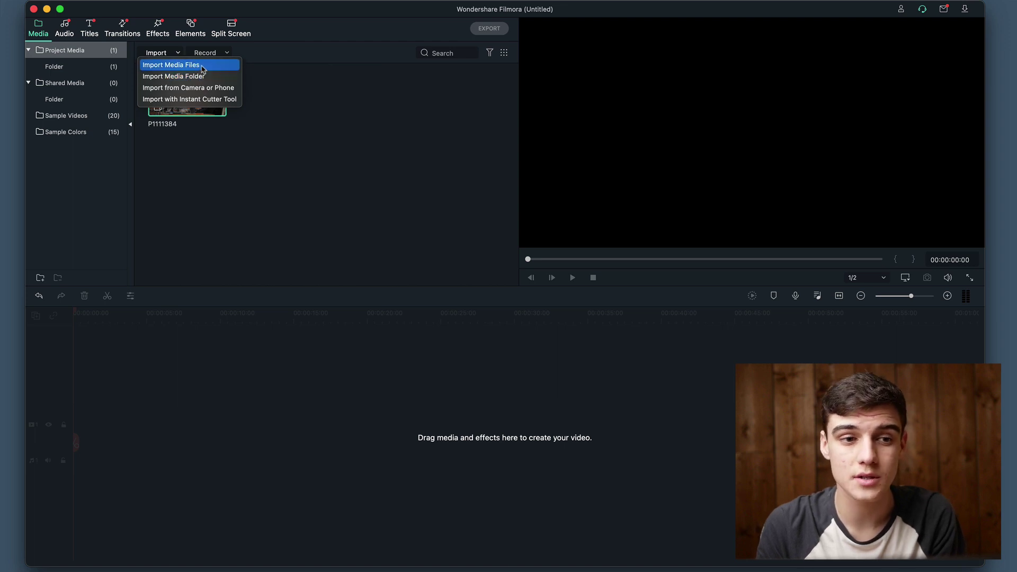
click(202, 69)
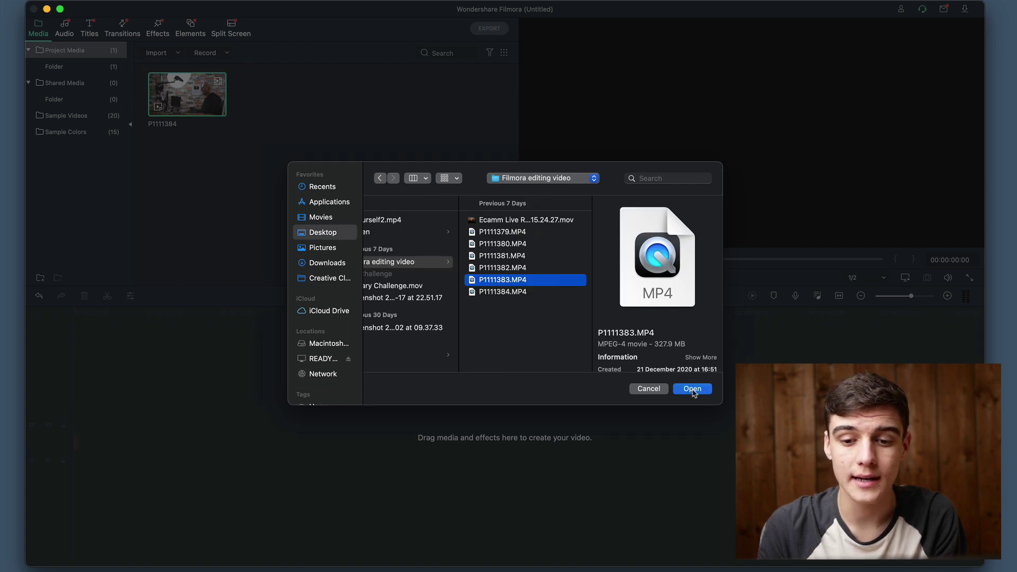
click(692, 390)
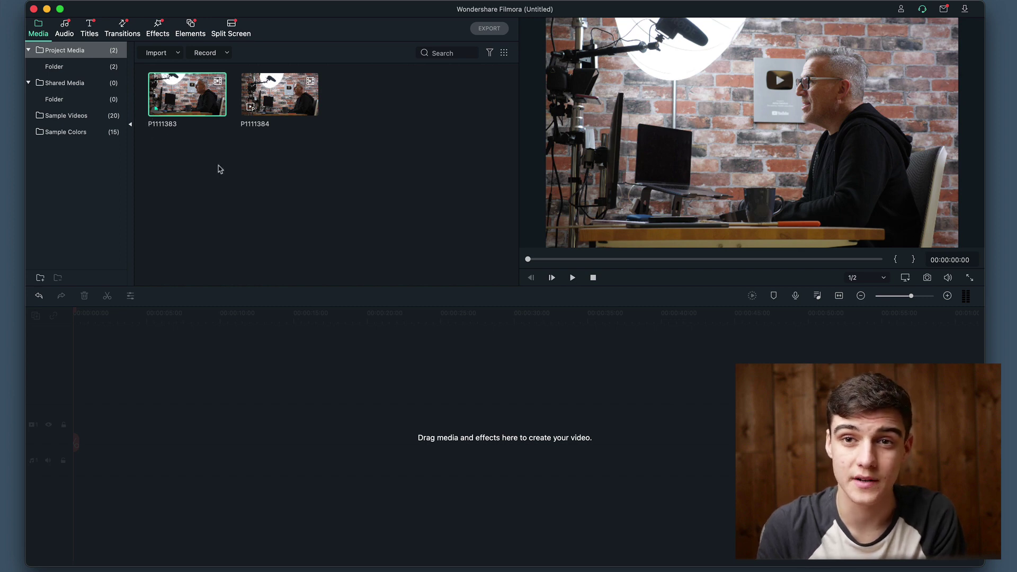
Step: Launch Import with Instant Cutter Tool and load clip P1111381 into it
click(158, 53)
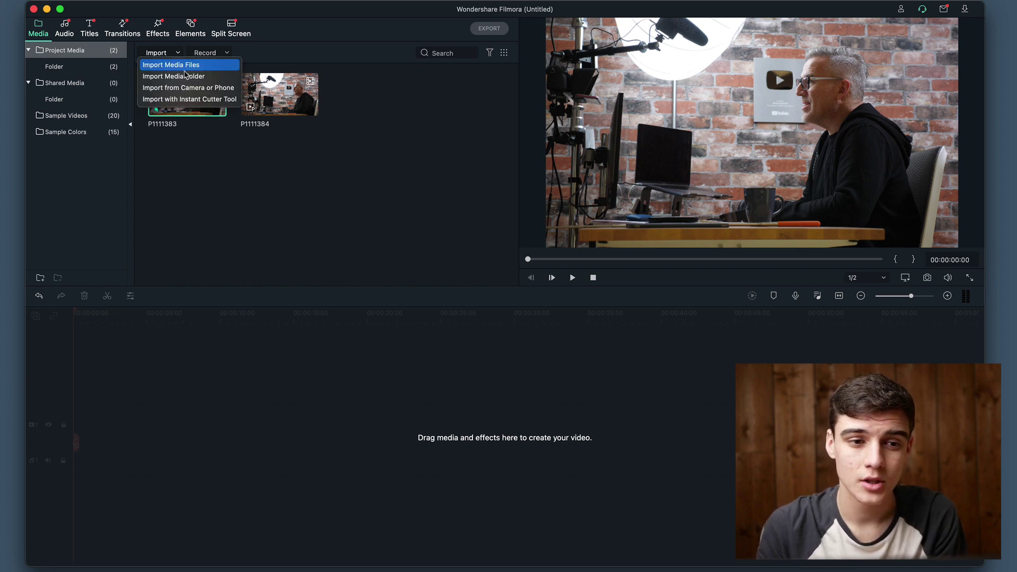
click(203, 99)
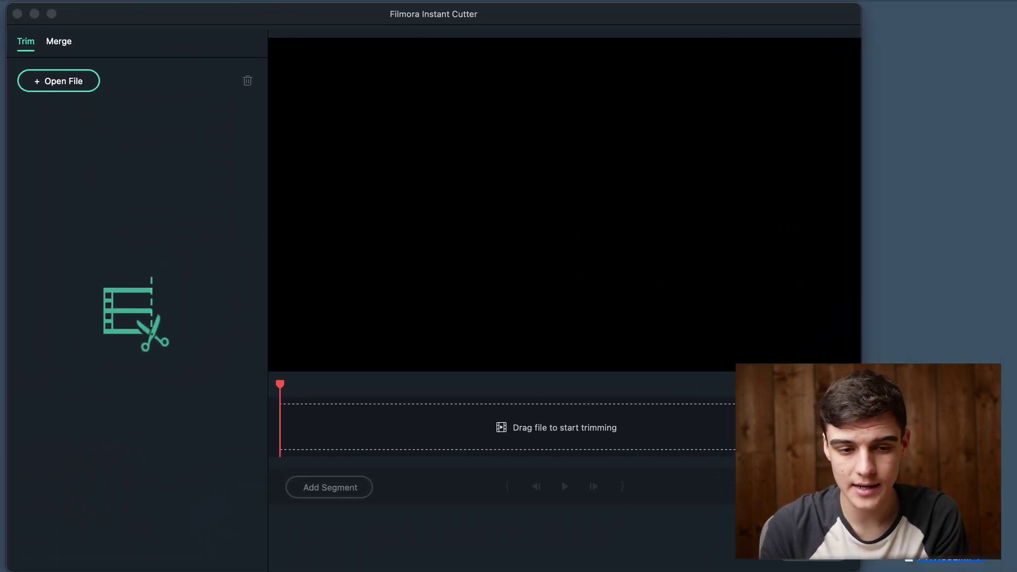
drag(948, 562, 527, 440)
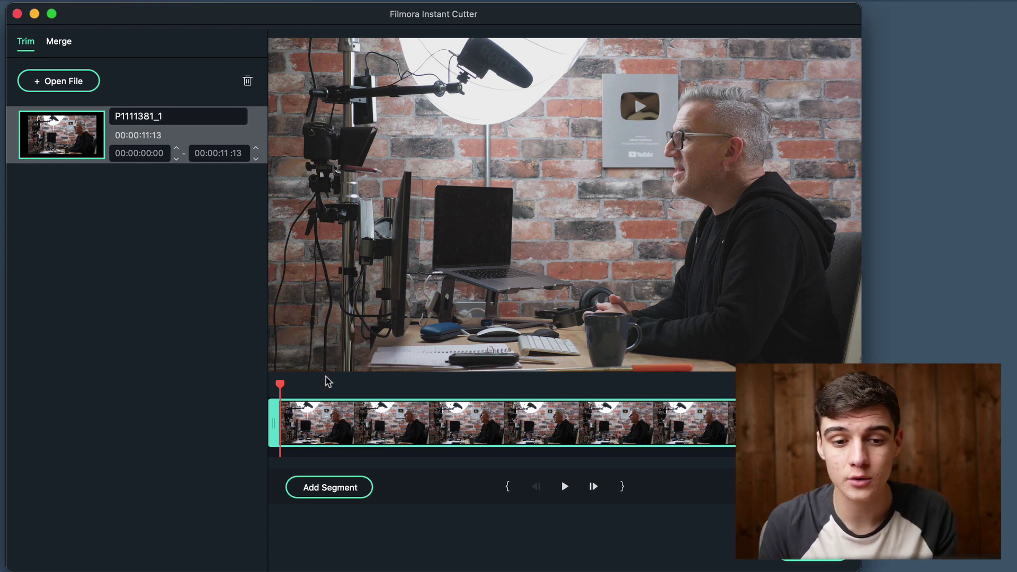
Step: Mark segment P1111381_1 from 00:00:01:17 to 00:00:06:04 with in and out points
key(Right)
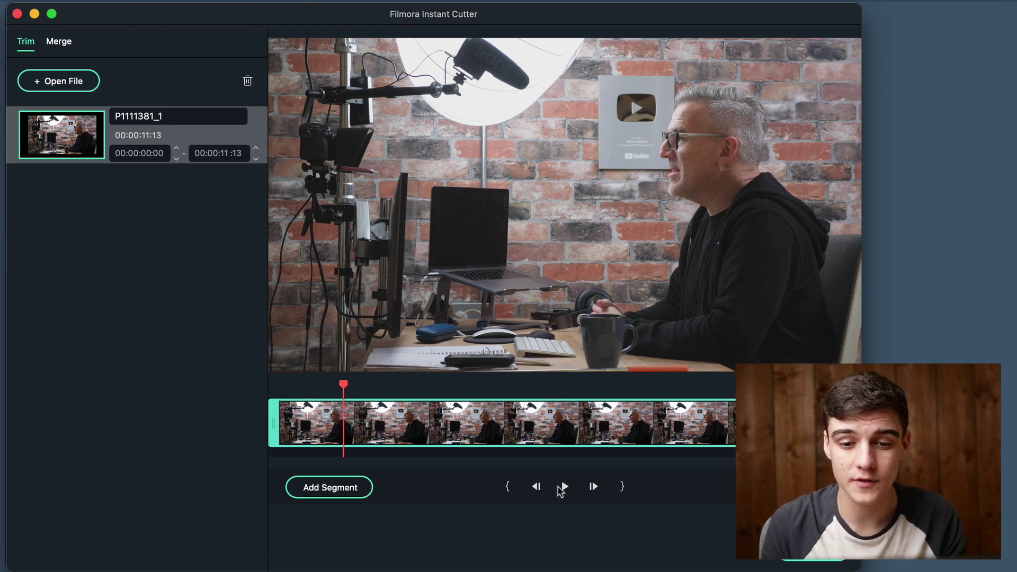
drag(273, 427, 364, 425)
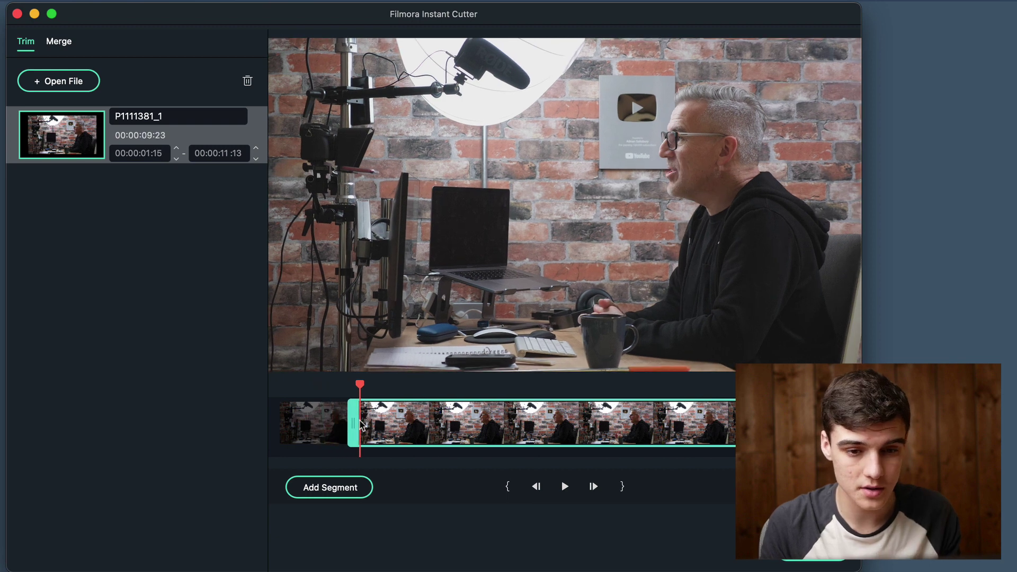
click(508, 487)
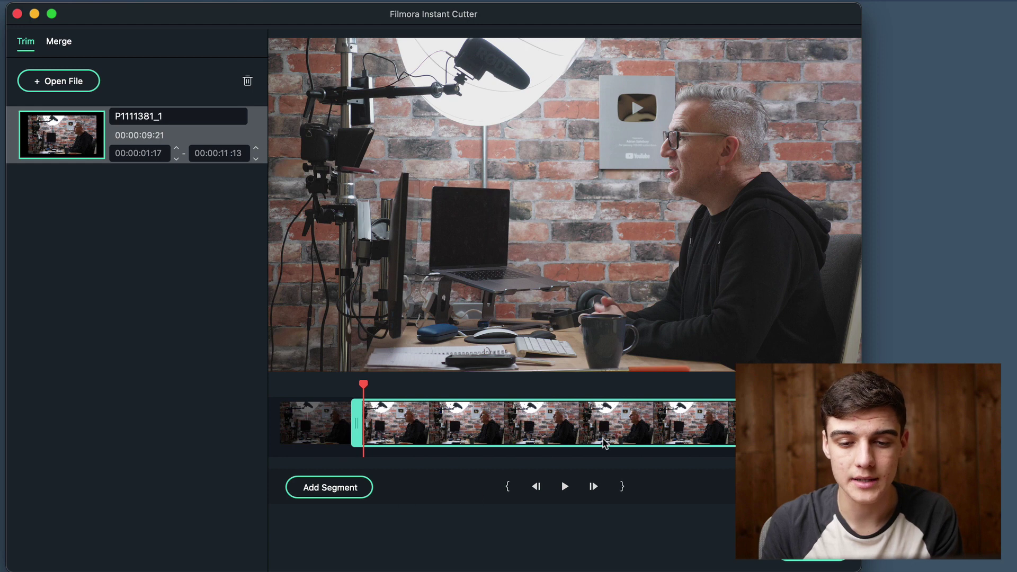
click(586, 385)
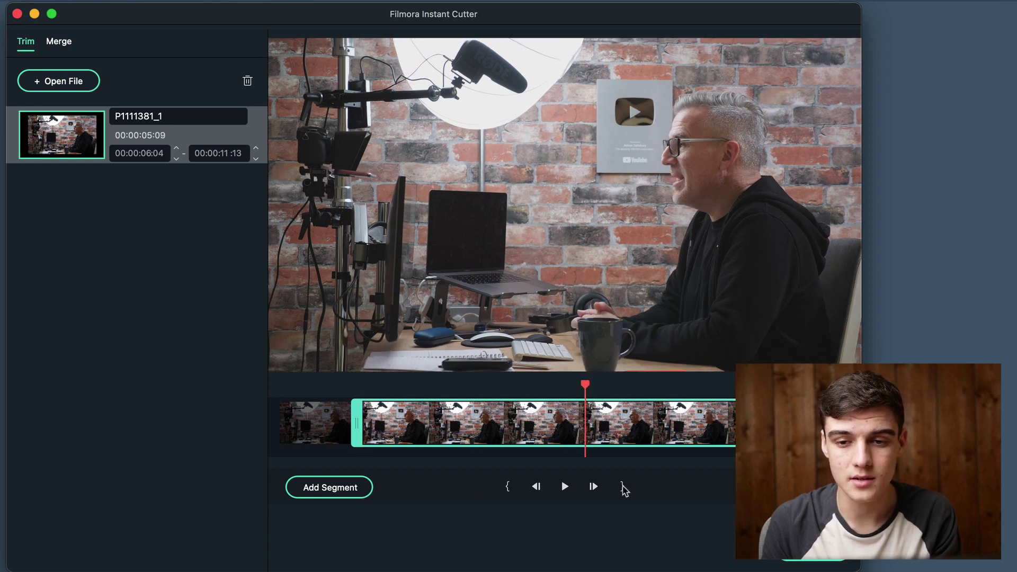
click(623, 488)
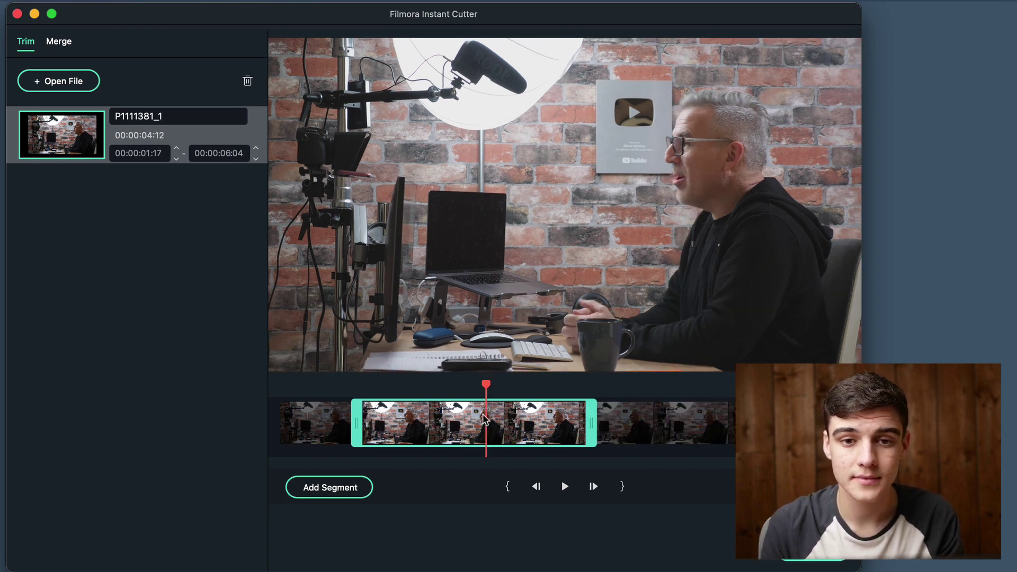
Step: Add a second segment P1111381_2 starting at 00:00:07:17 and running to 00:00:11:13
click(486, 437)
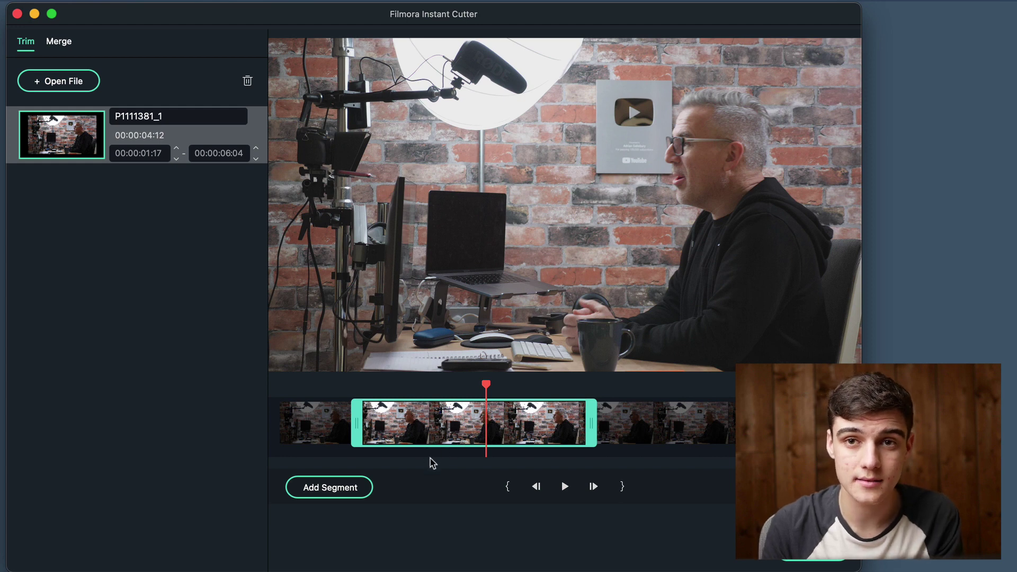
click(354, 492)
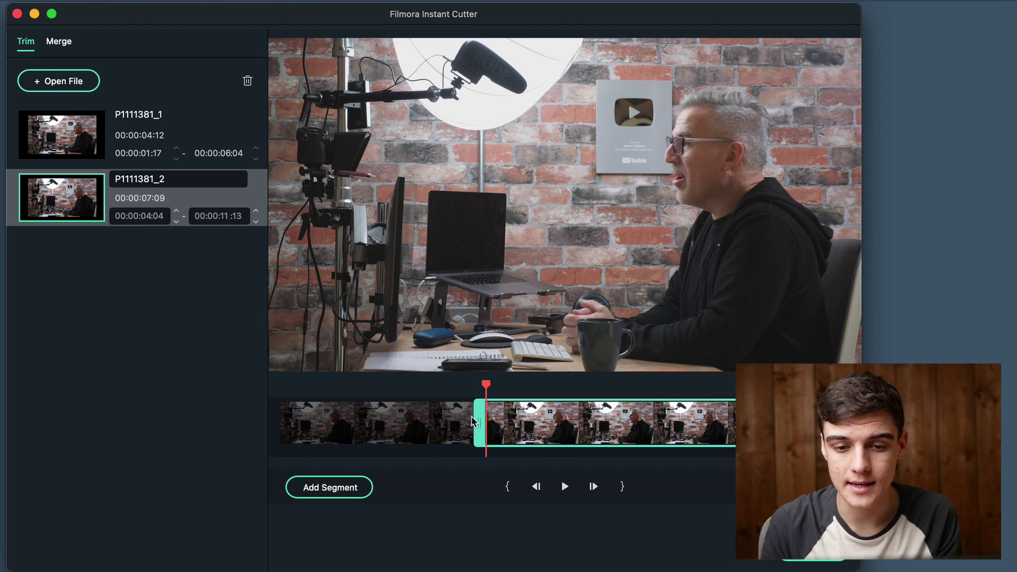
drag(478, 422, 525, 423)
drag(617, 424, 662, 424)
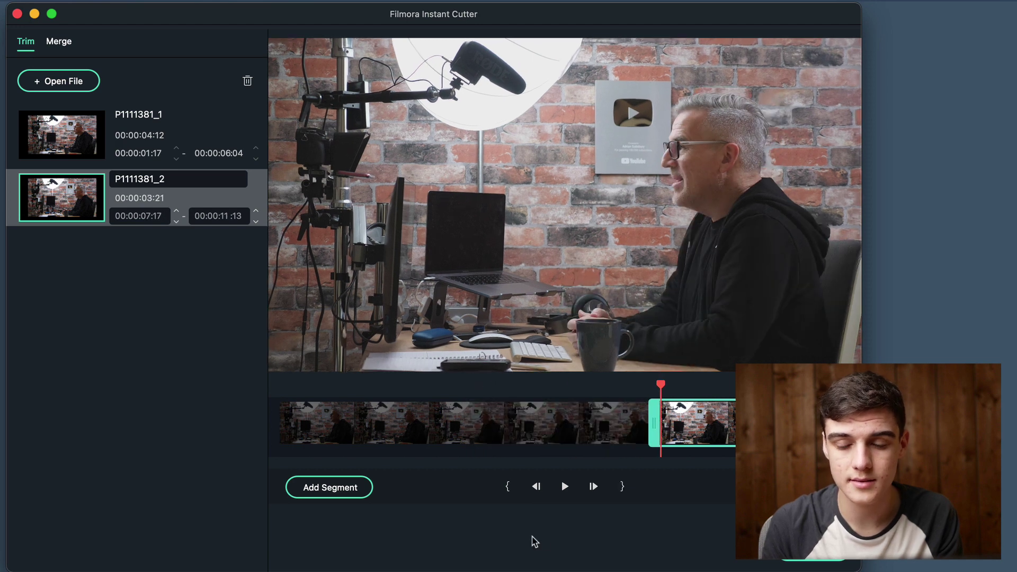
Step: Export both segments to Filmora Output with the Upload to Filmora option
click(814, 549)
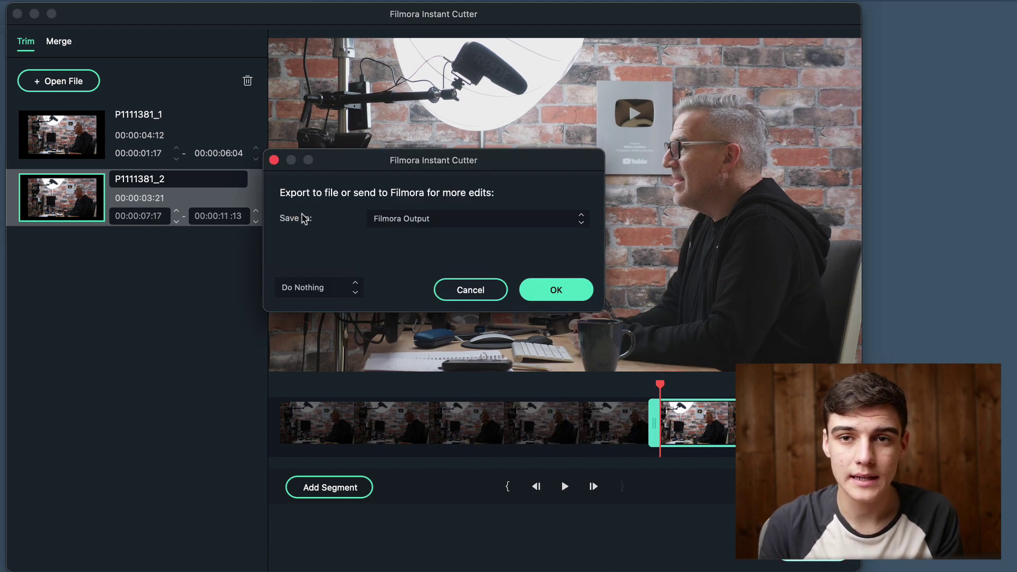
click(421, 223)
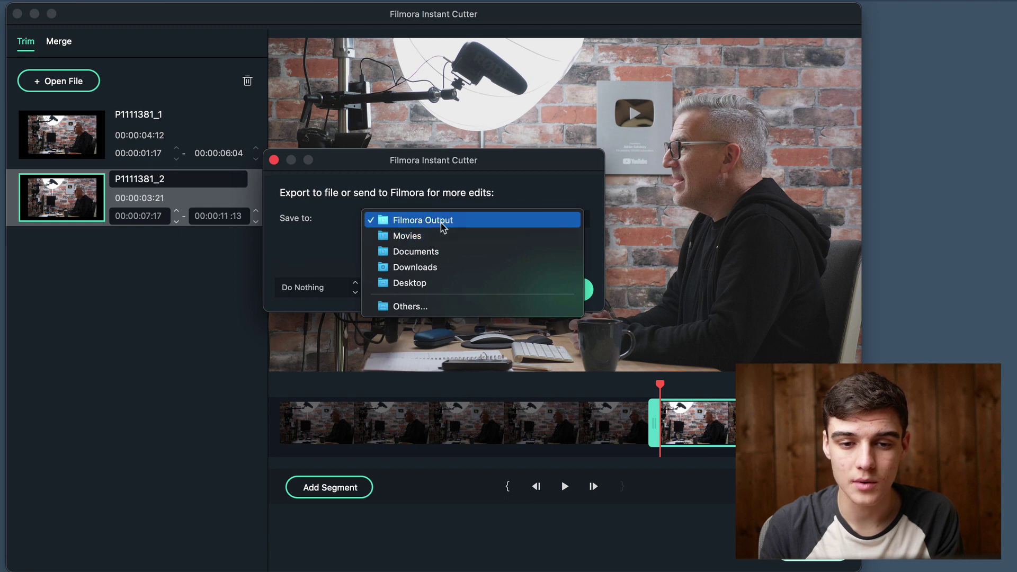
click(445, 225)
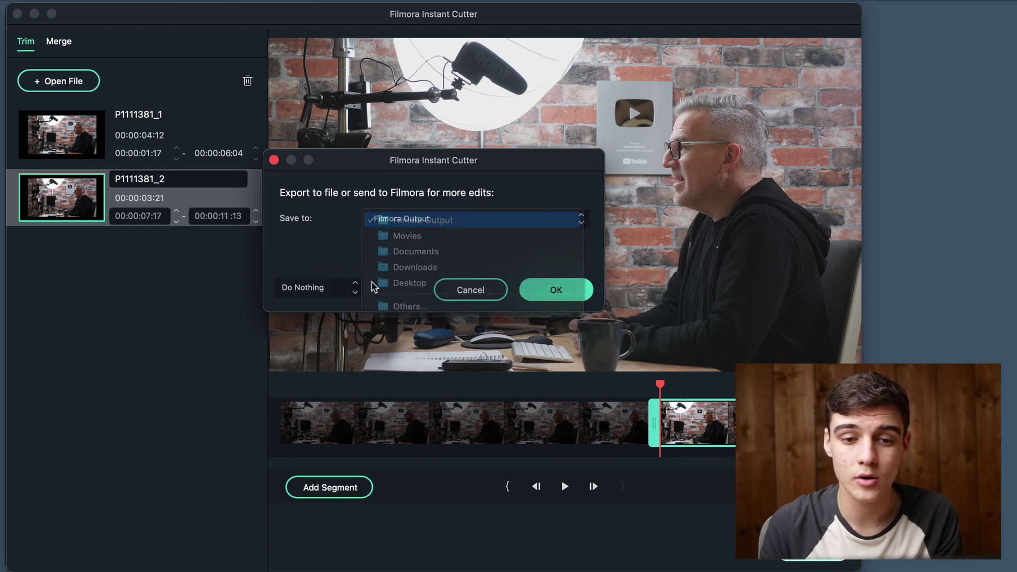
click(318, 288)
click(317, 302)
click(358, 291)
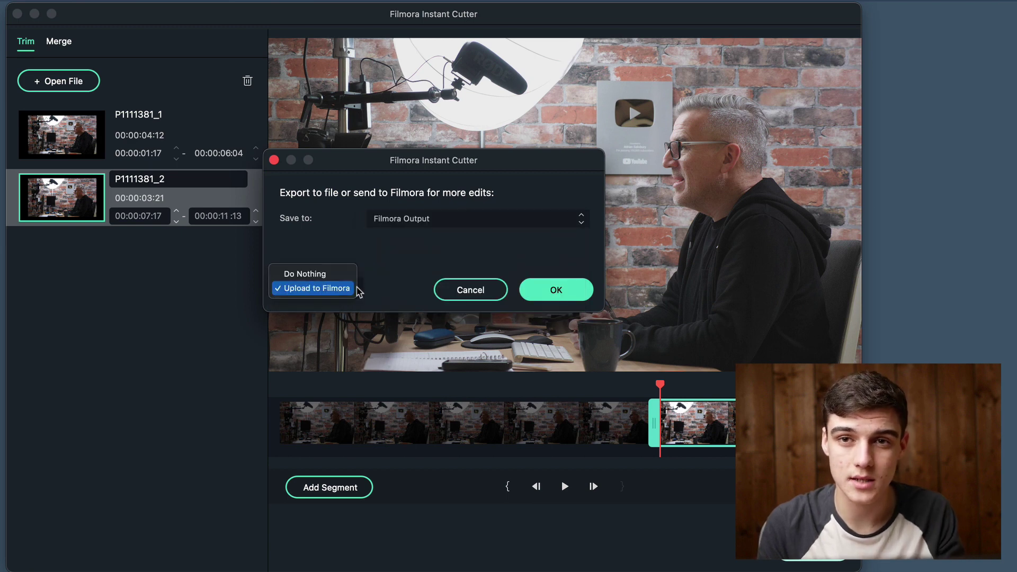
click(557, 290)
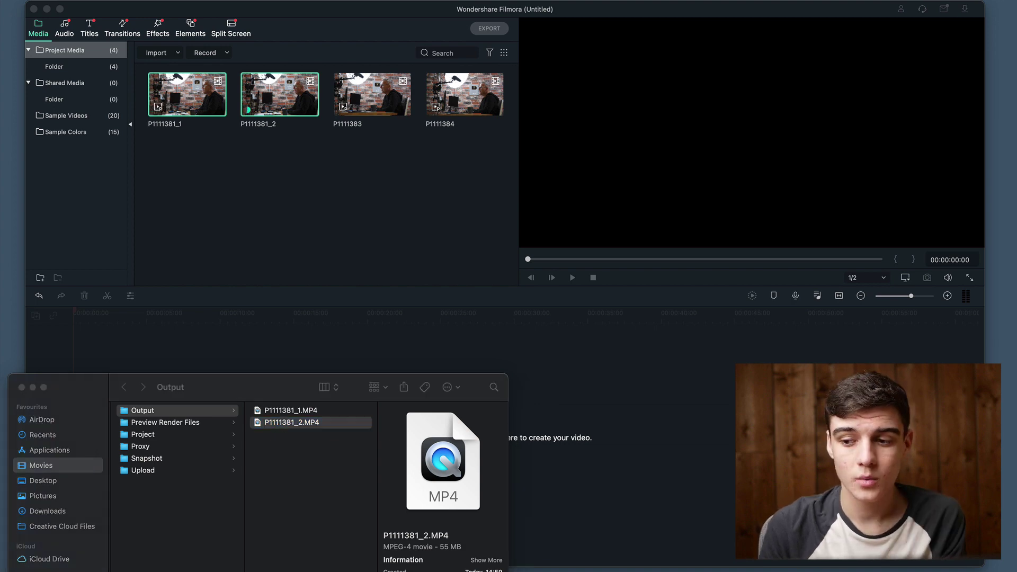
Step: Import the Ecamm Live recording, close the Output Finder window, and show Project Media's Folder
drag(771, 329, 350, 165)
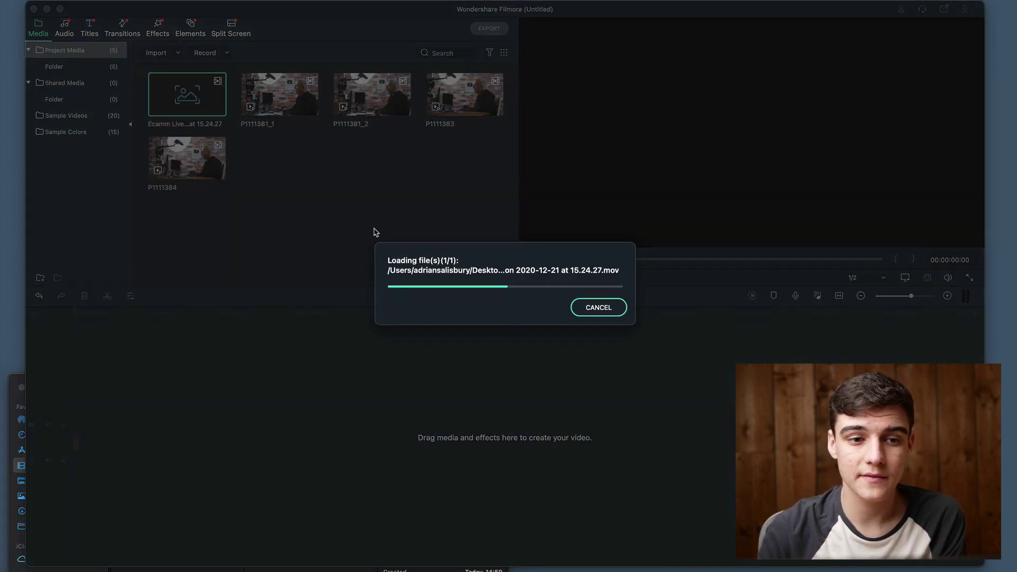
click(9, 397)
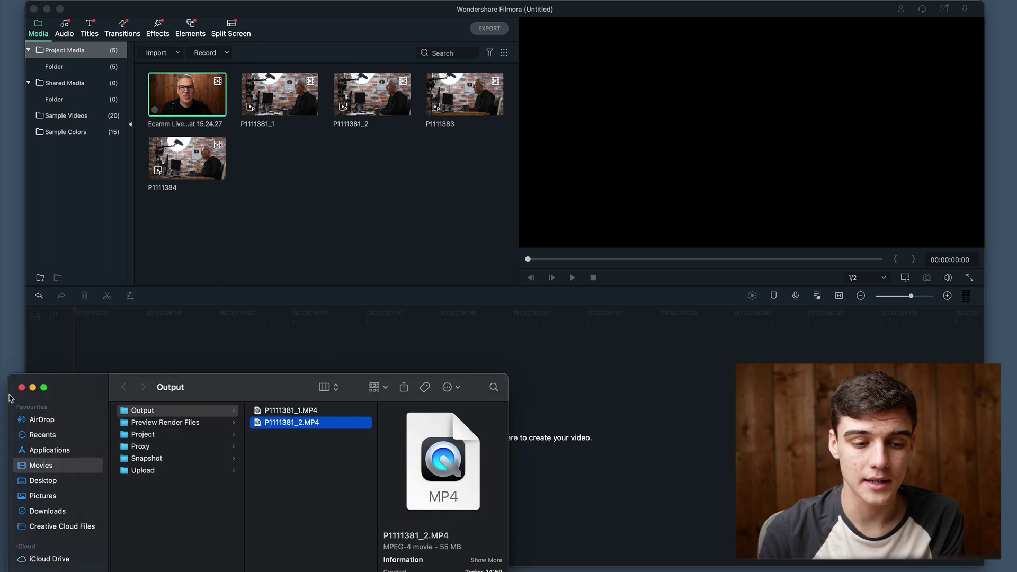
click(22, 388)
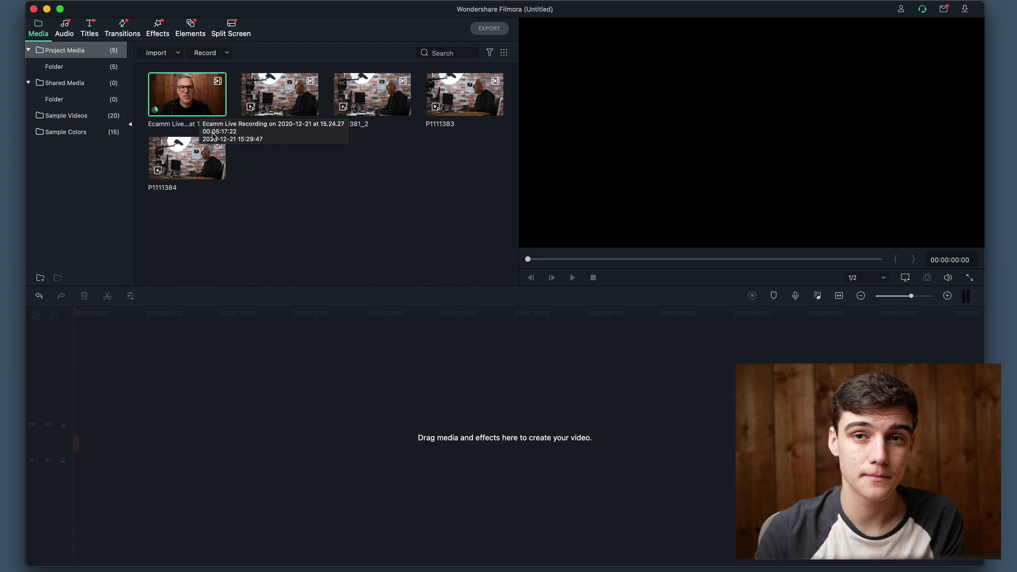
click(66, 67)
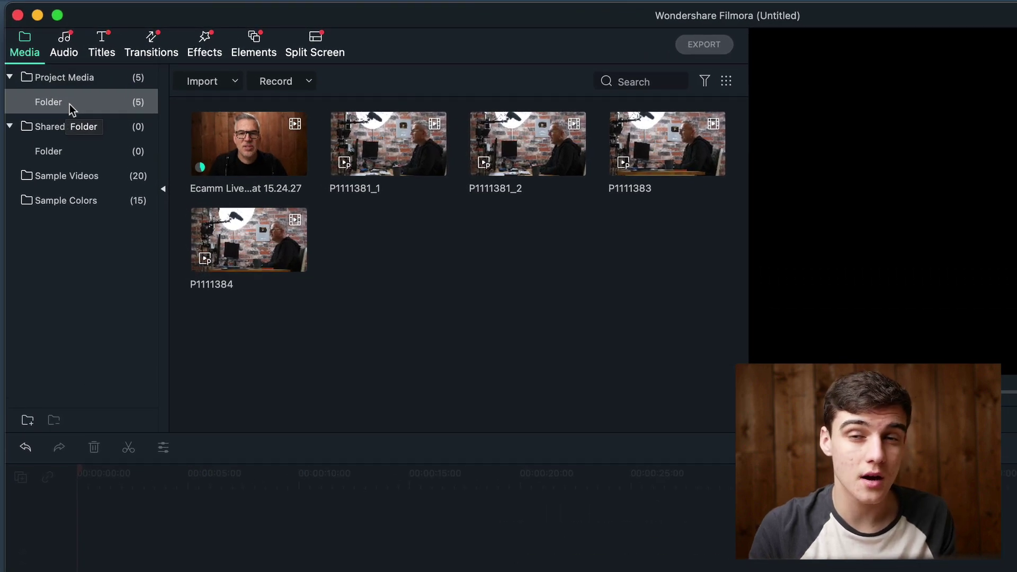
Step: Create a new folder named B-Roll under Project Media
click(28, 421)
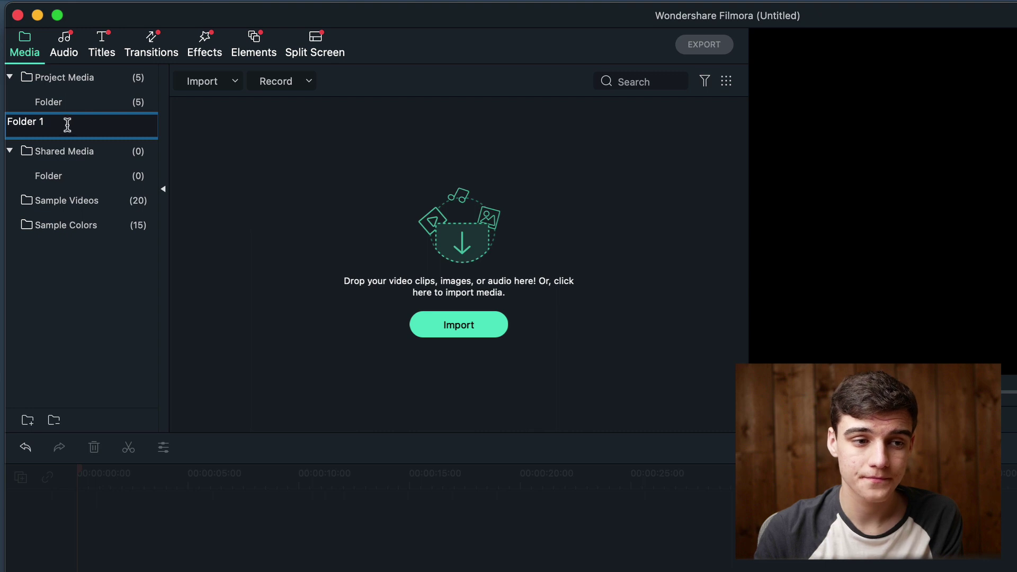
text(B-Roll)
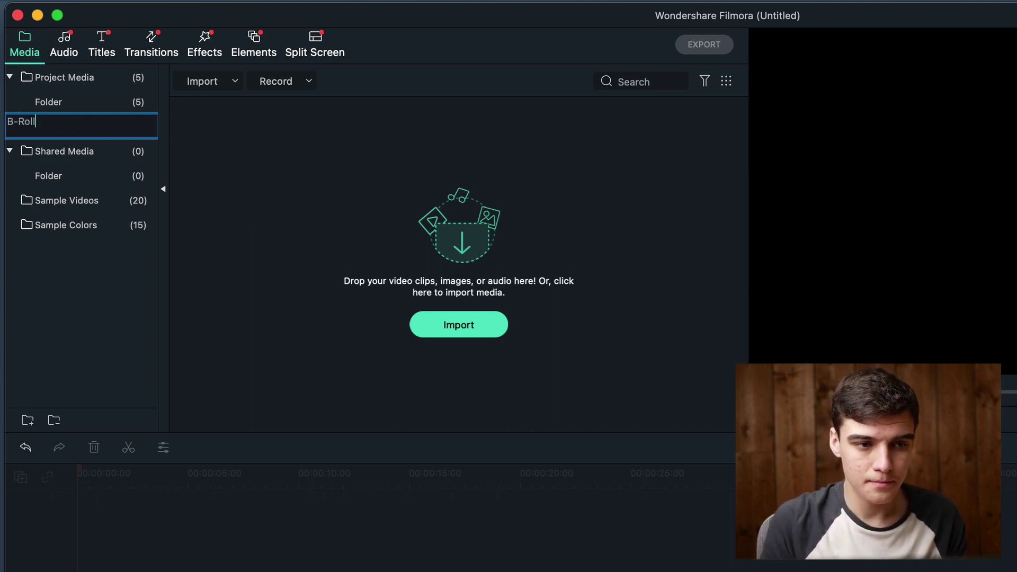
key(Return)
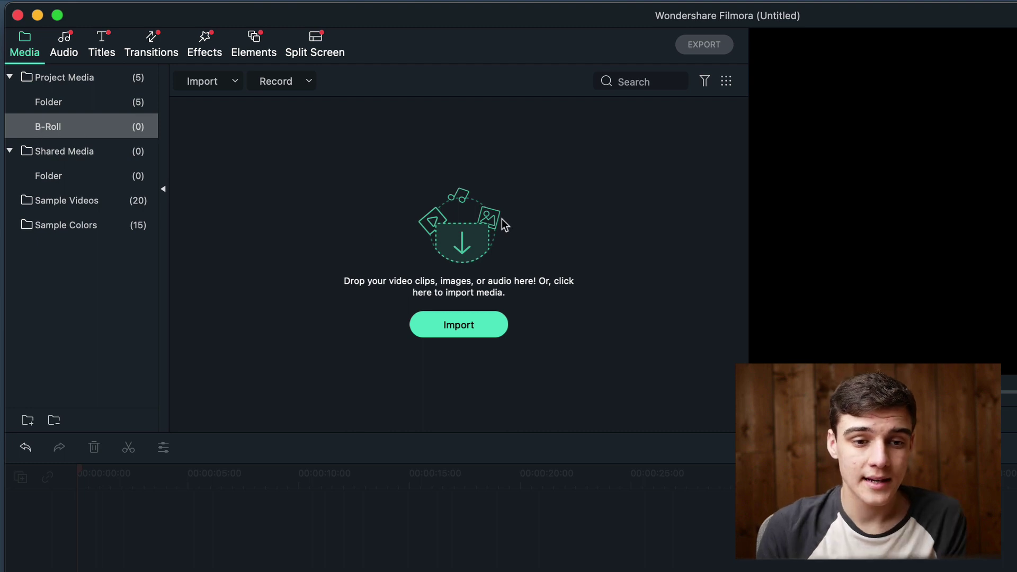
Step: Move P1111381_1, P1111381_2, P1111383 and P1111384 into B-Roll and check both folders
click(87, 103)
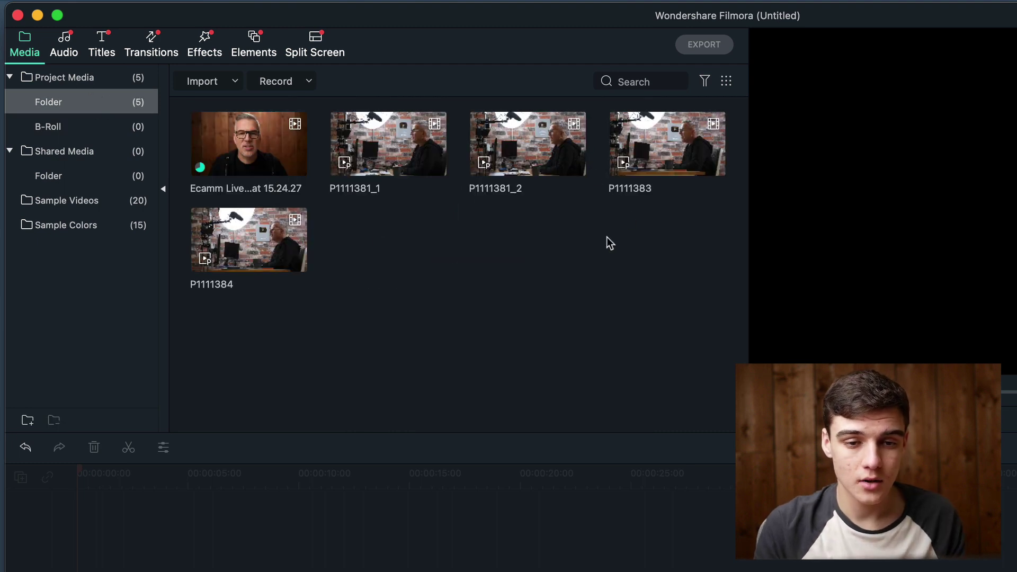
drag(364, 246, 653, 143)
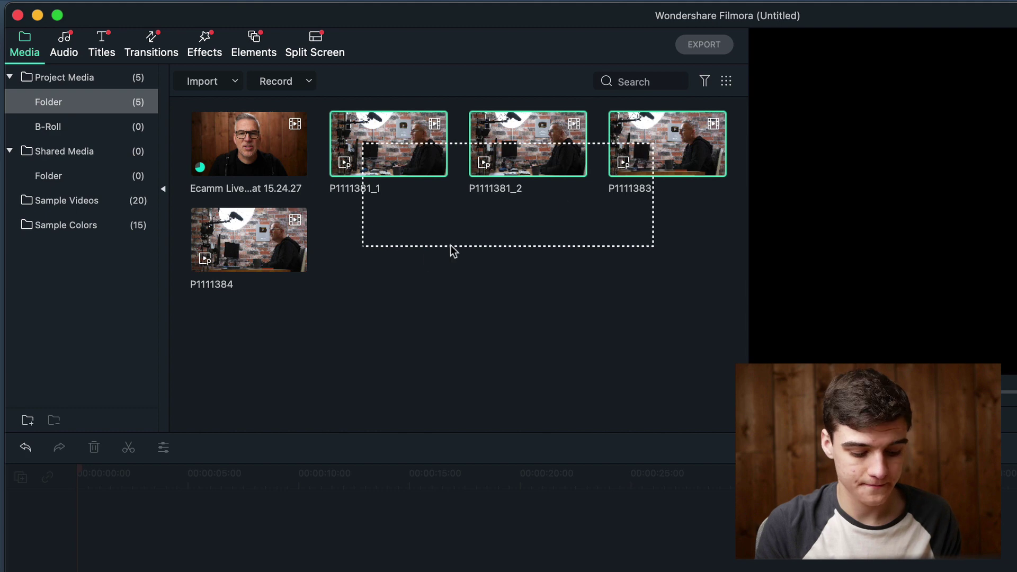
super+click(262, 241)
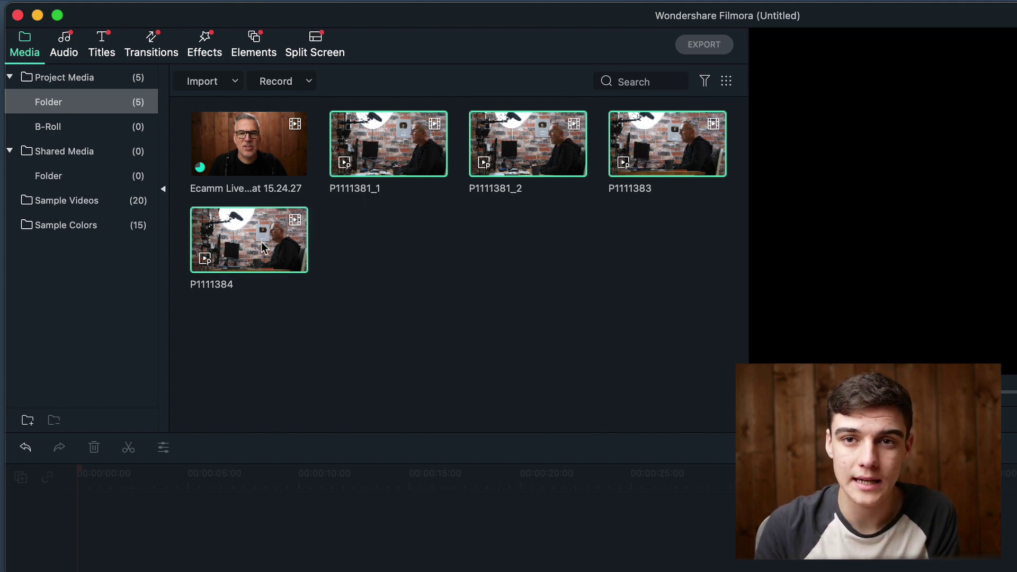
drag(262, 241, 76, 130)
click(75, 131)
click(84, 107)
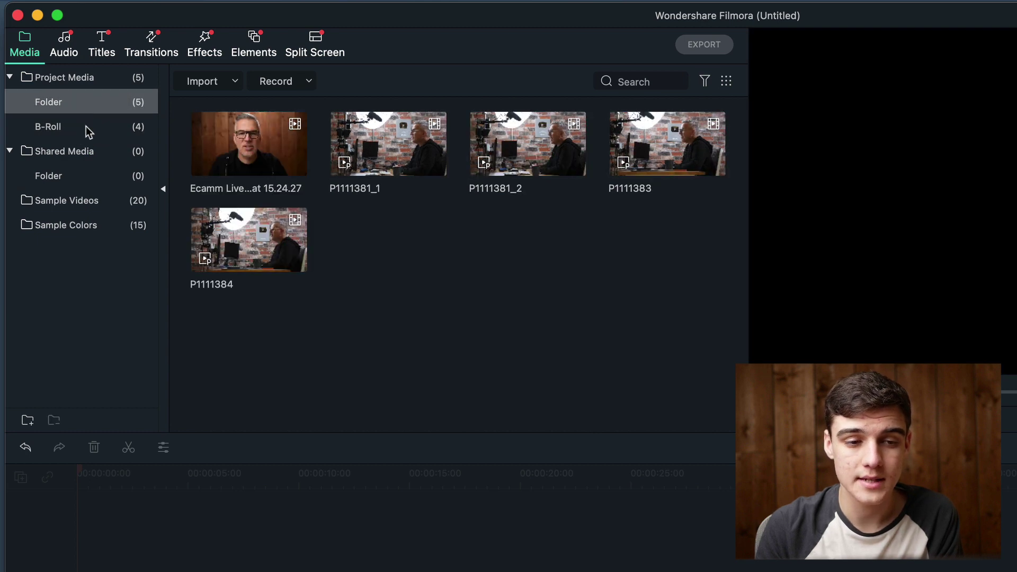
click(85, 126)
click(93, 101)
click(96, 127)
click(93, 103)
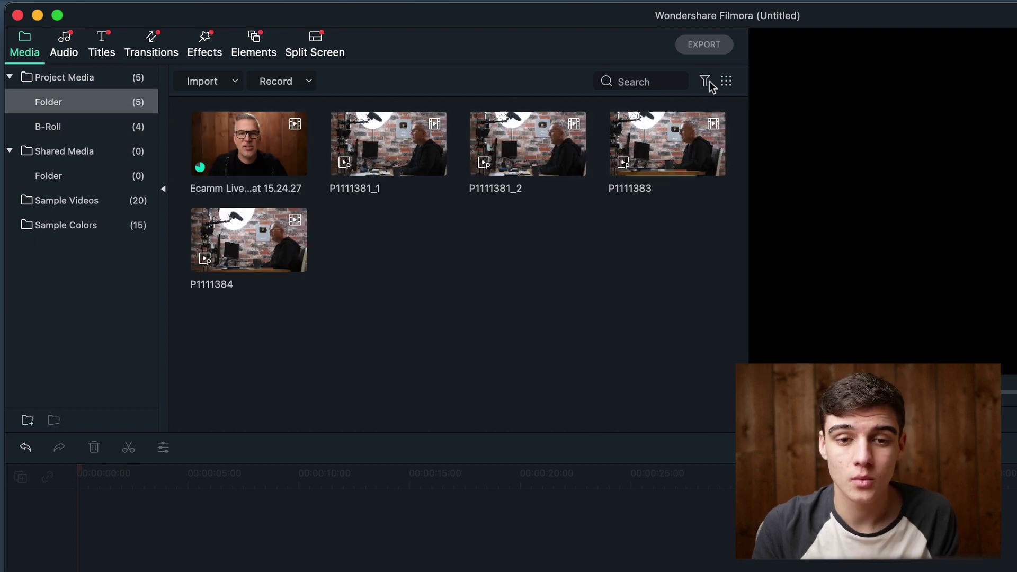
Step: Check the media type filter, then bring up the media bin's Group By choices
click(705, 81)
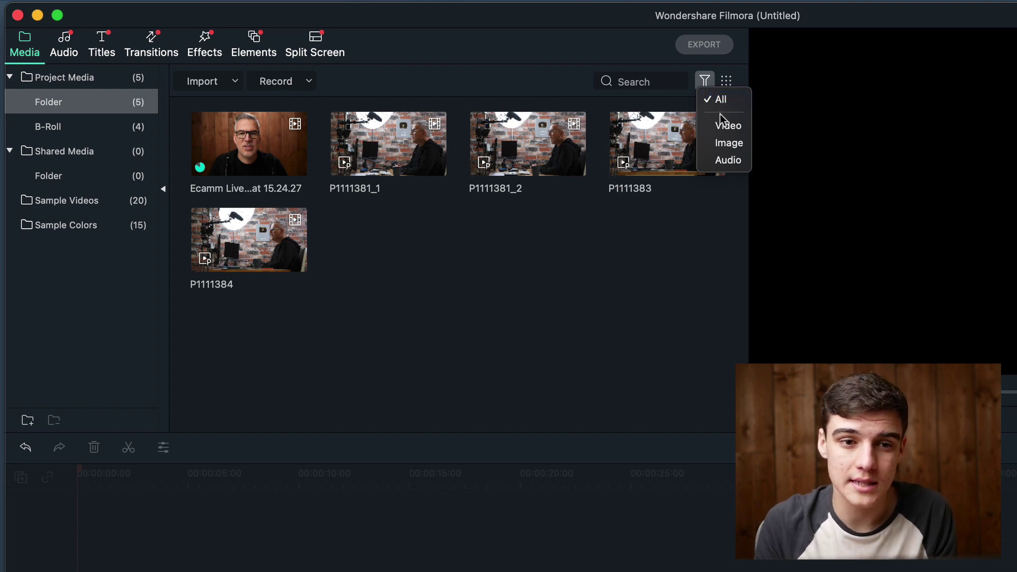
click(729, 84)
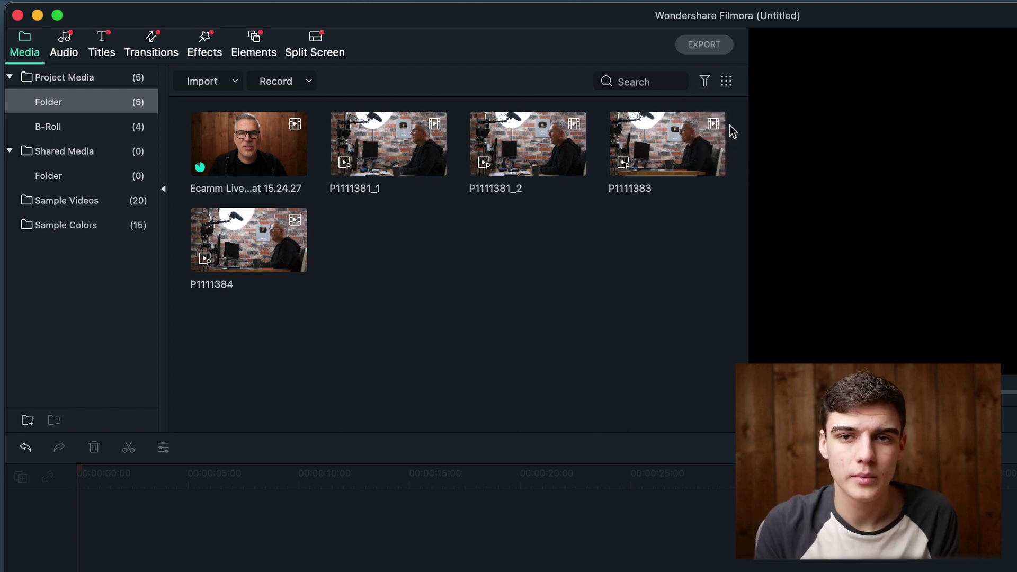
click(727, 83)
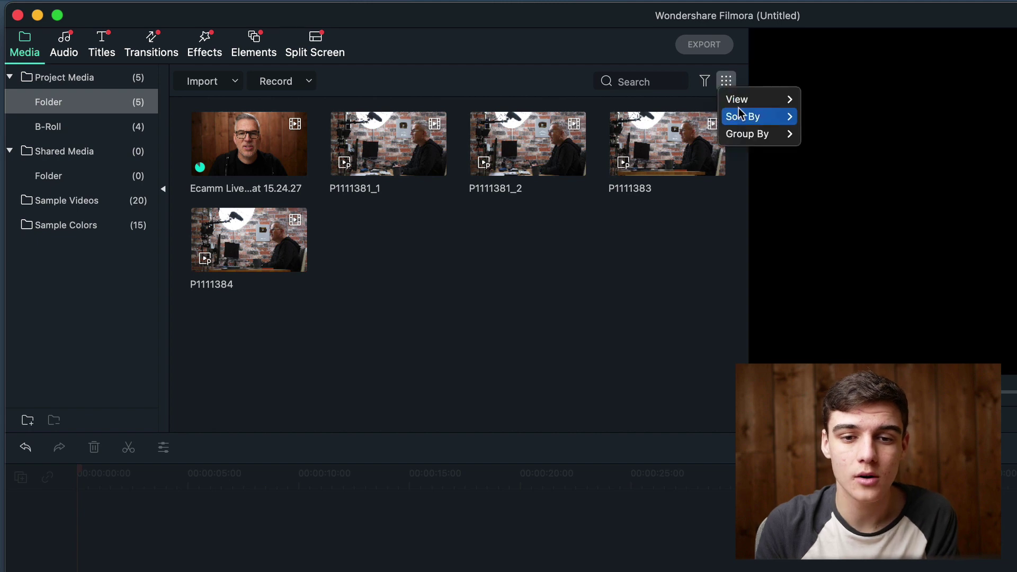
mouse_move(739, 100)
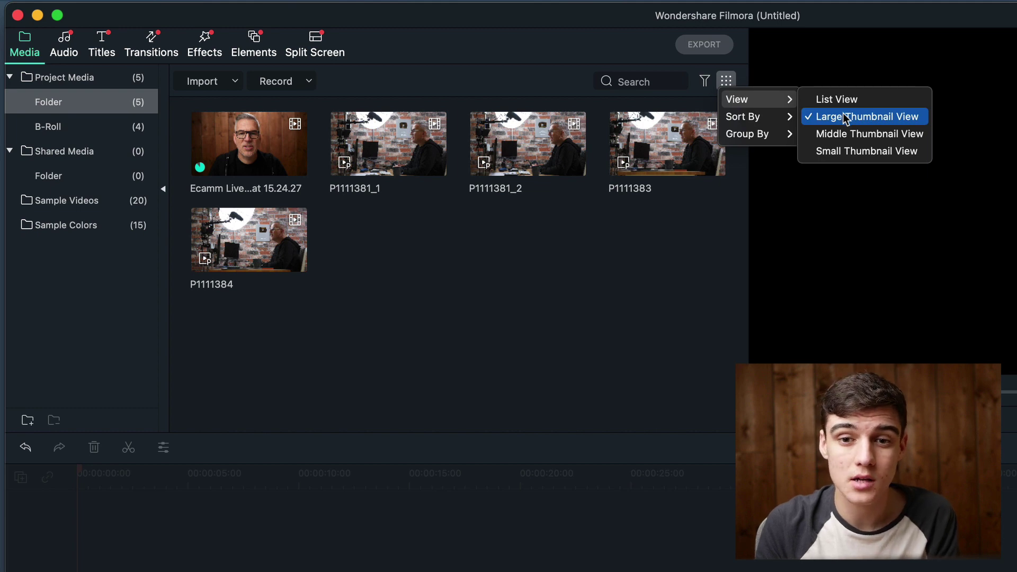
mouse_move(785, 121)
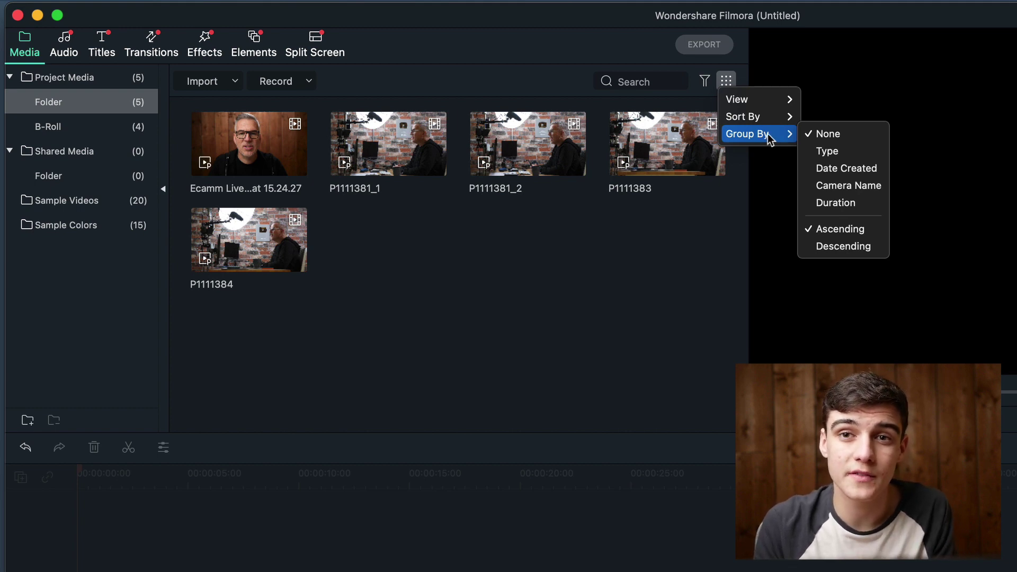
Step: Group clips by duration in descending order, then start importing media into Shared Media Folder
click(838, 202)
click(727, 81)
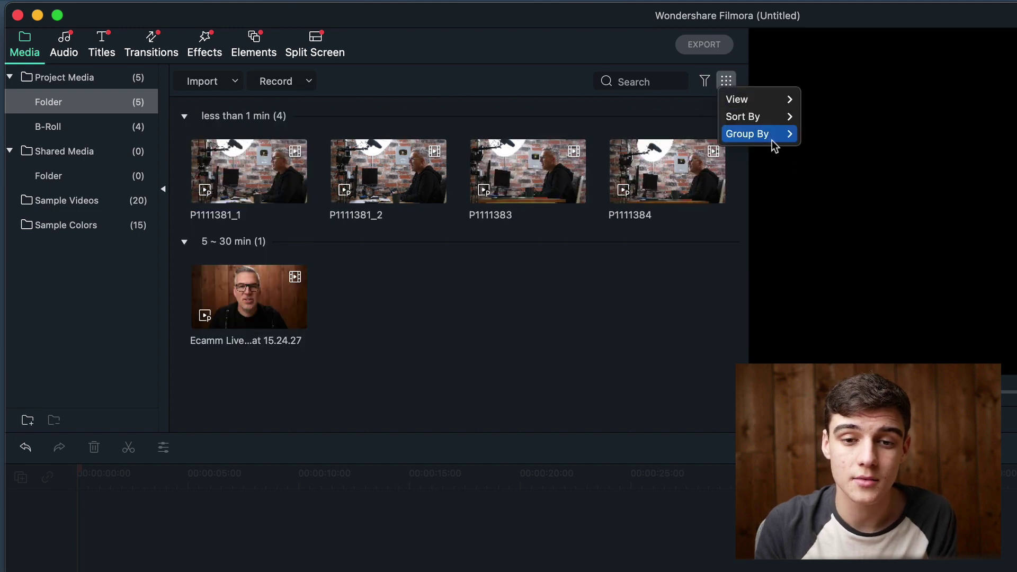
click(834, 247)
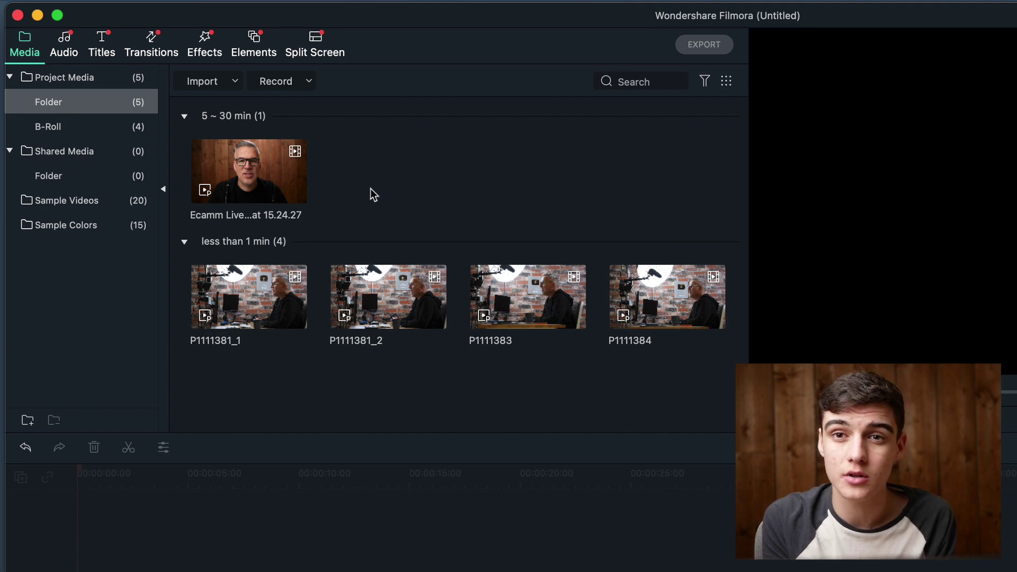
click(84, 179)
click(465, 324)
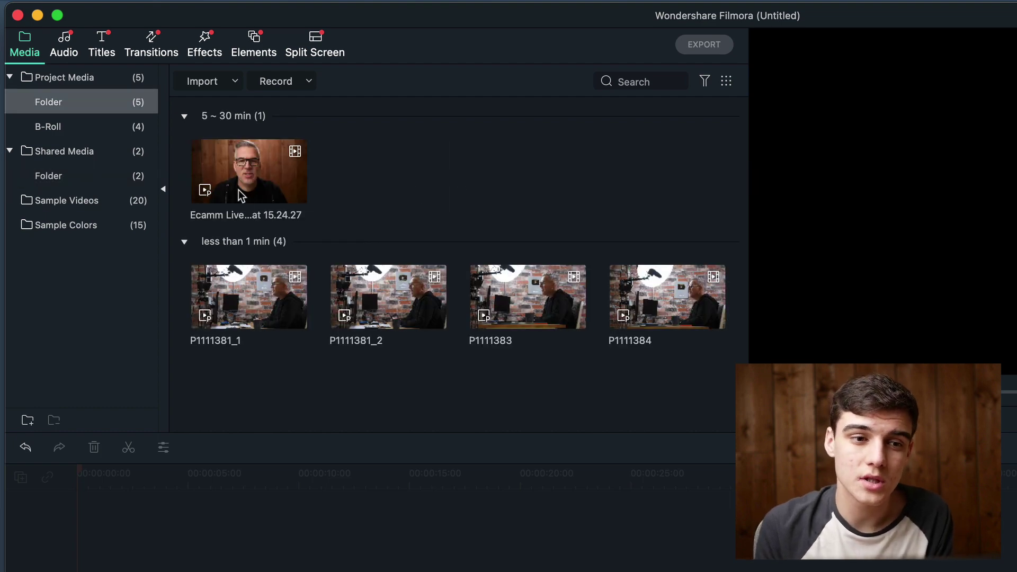
Step: Scrub the Ecamm recording in the preview, try in/out points, and return to 00:00:00:00
click(242, 195)
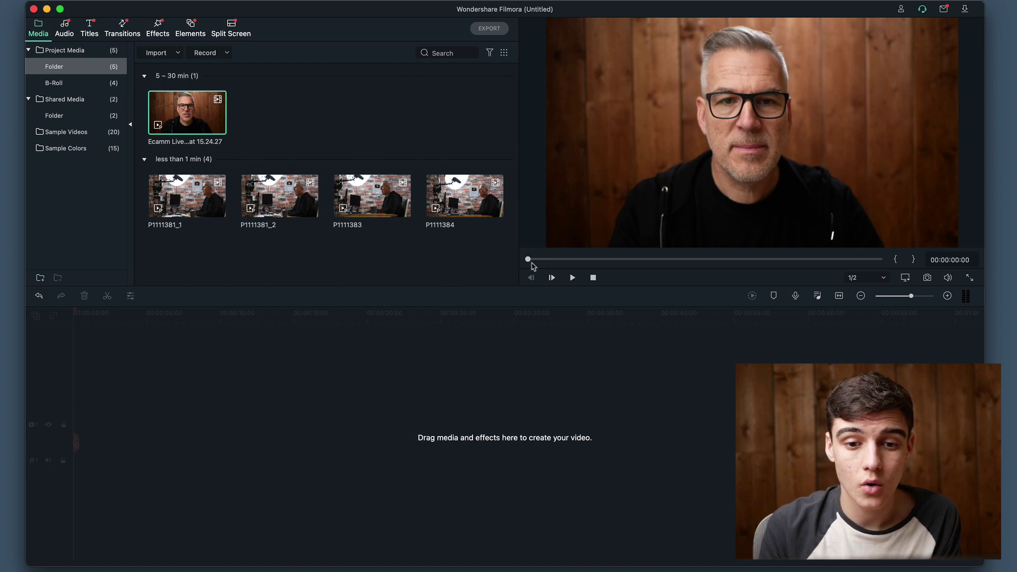
drag(528, 259, 575, 259)
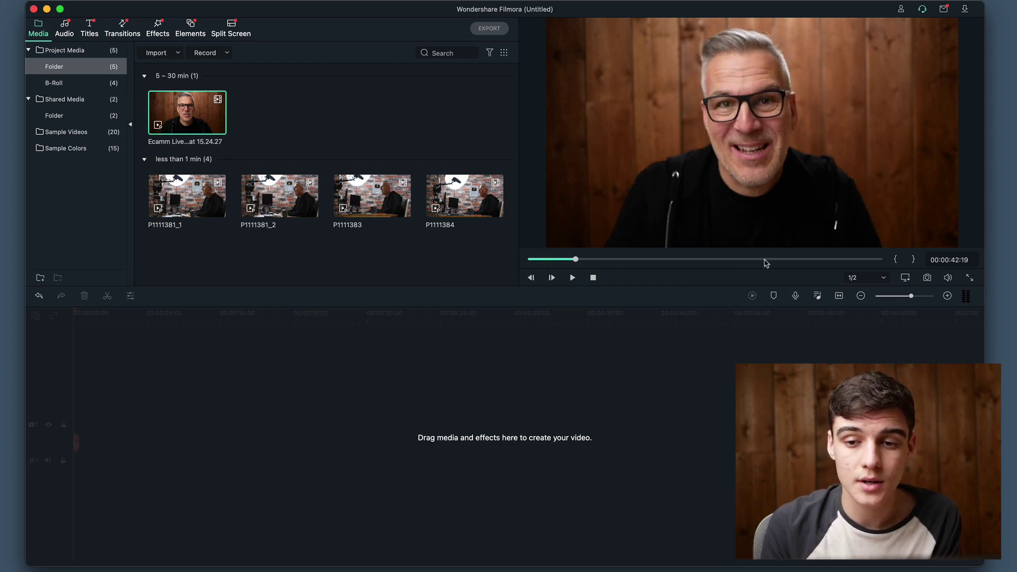
click(896, 260)
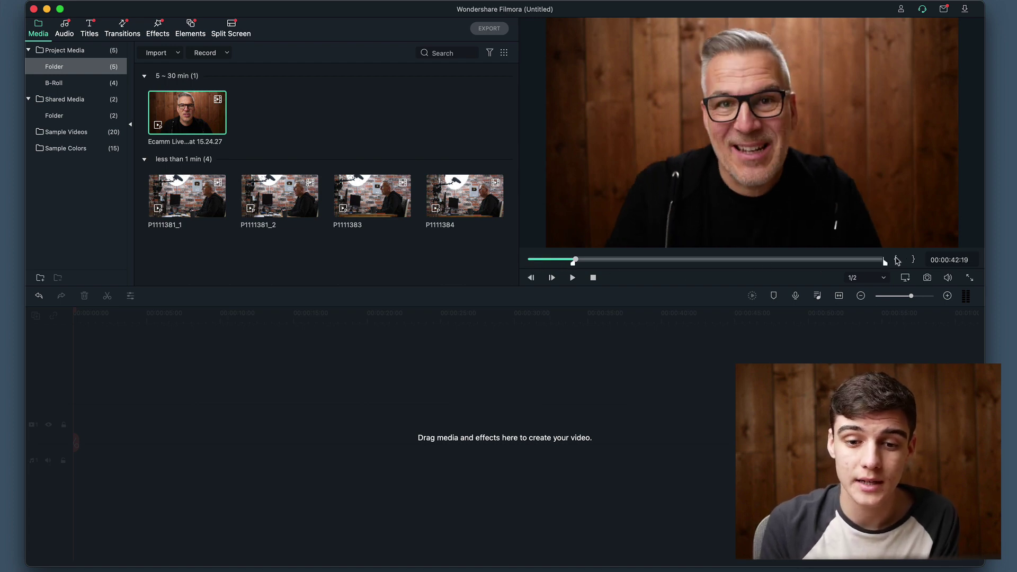
drag(851, 260, 826, 260)
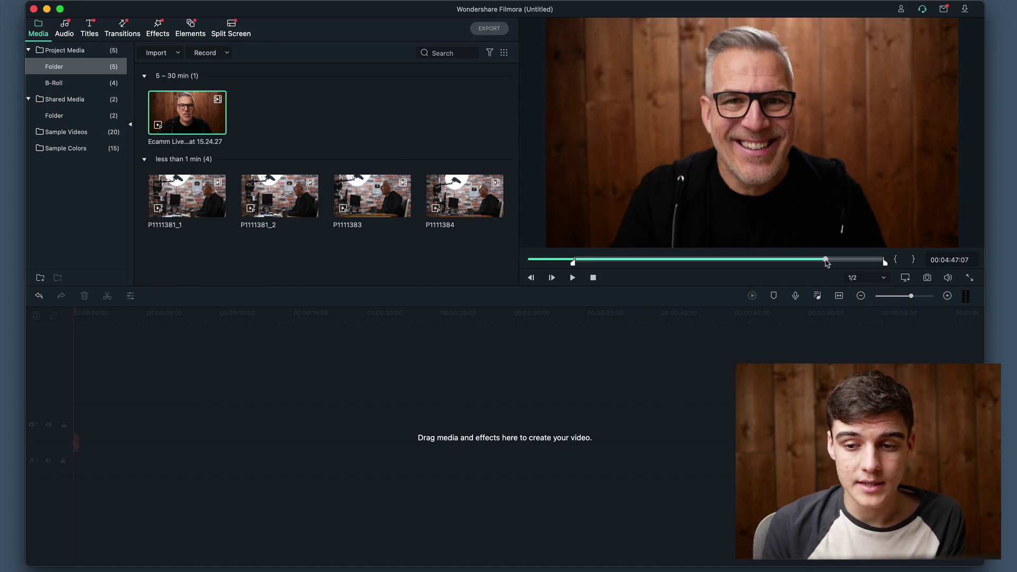
click(914, 259)
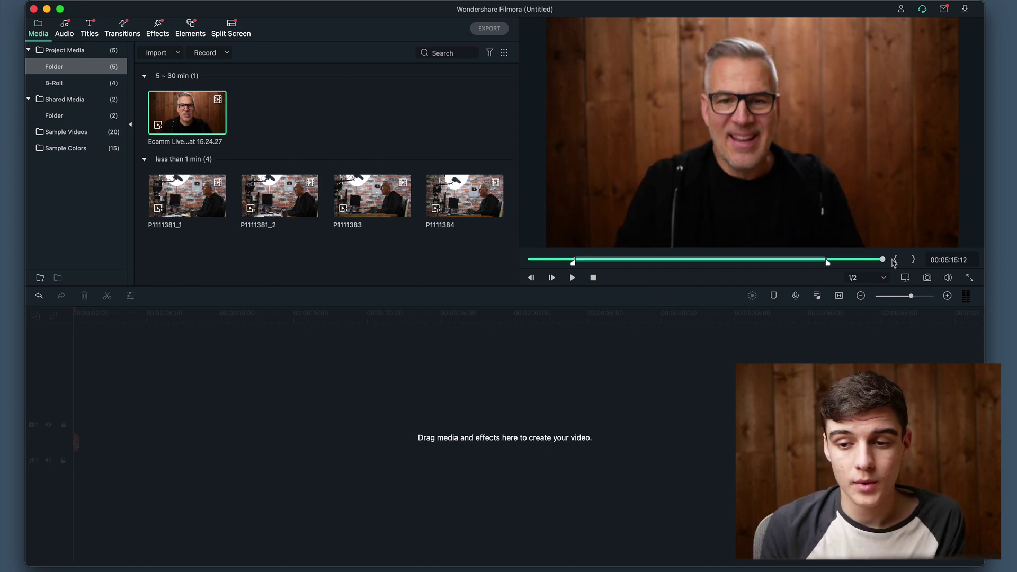
click(913, 259)
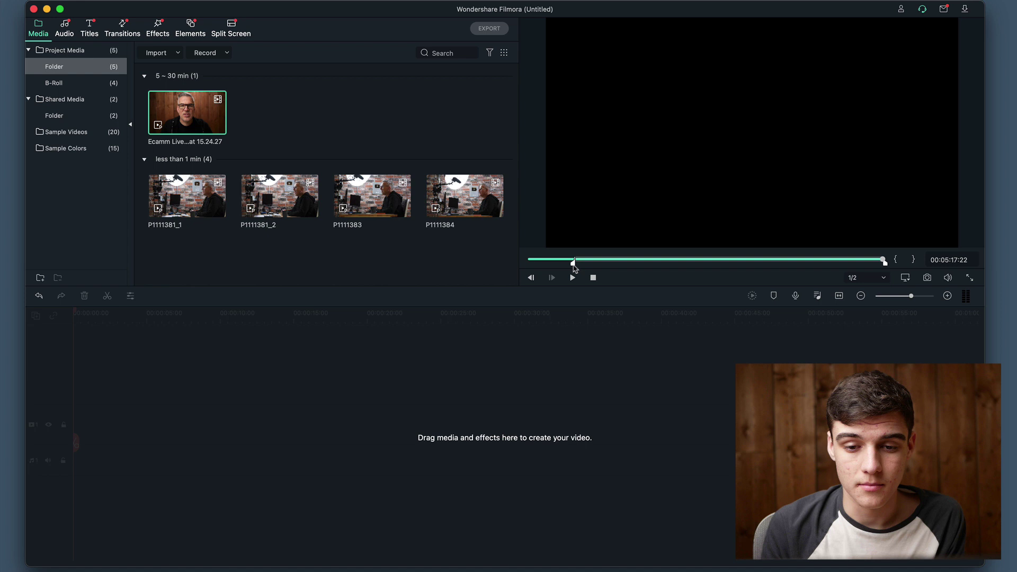
drag(574, 262, 524, 263)
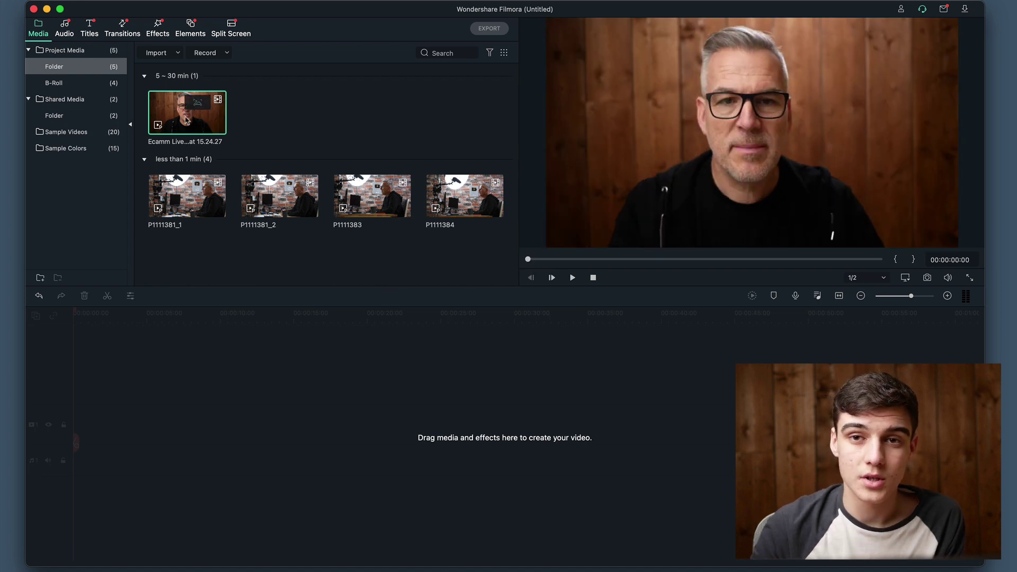
Step: Place the Ecamm recording on the timeline and match the project to its 1920x1080 25.00fps
drag(186, 119, 92, 425)
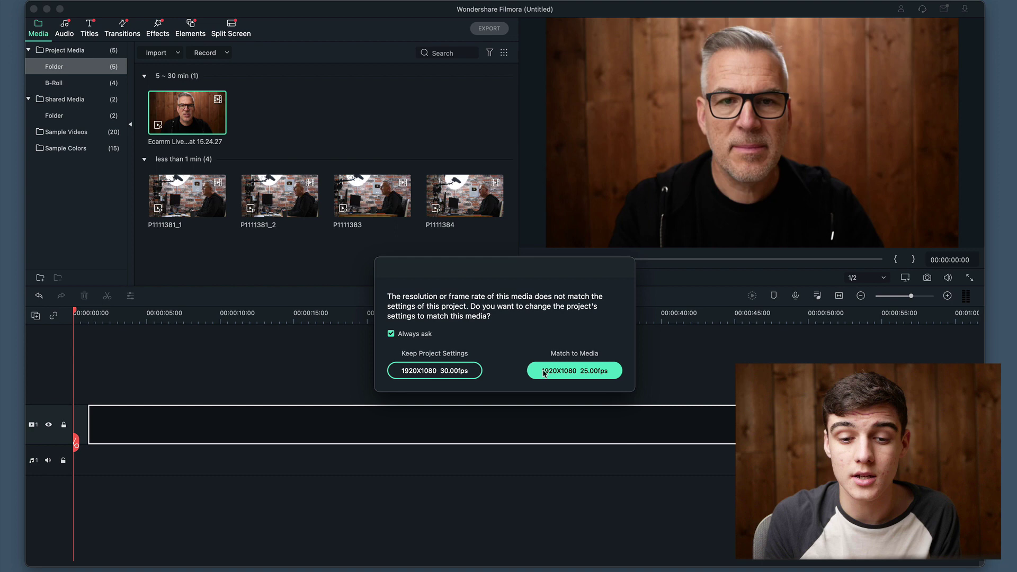
click(567, 374)
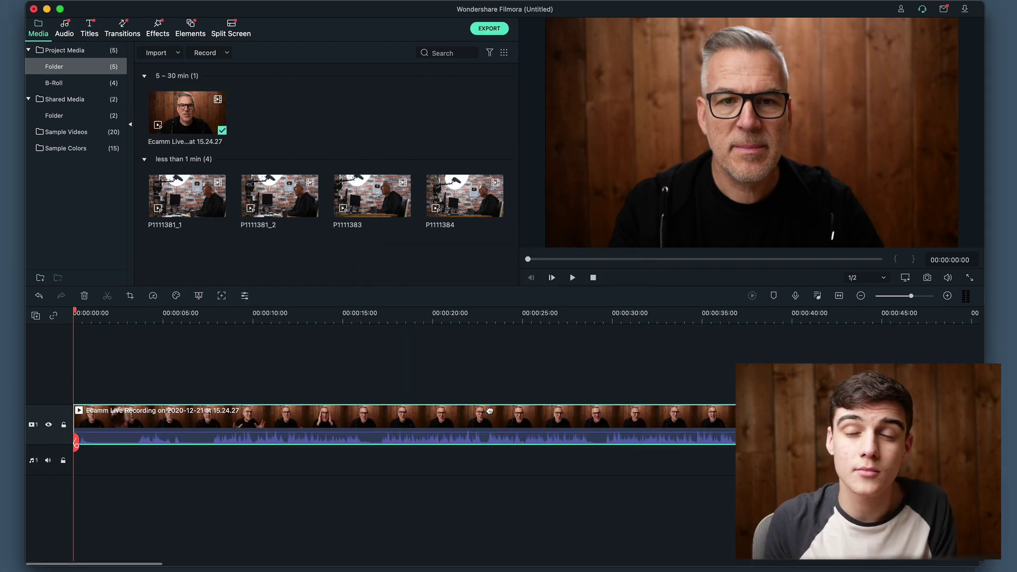